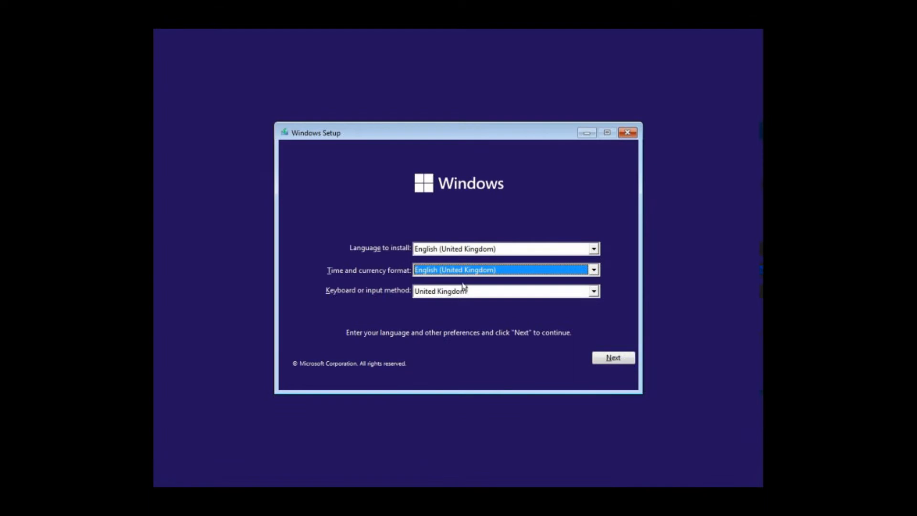
- Keep the United Kingdom keyboard layout and start the Windows installation
{"action": "left_click", "coordinate": [463, 290]}
{"action": "left_click", "coordinate": [463, 290]}
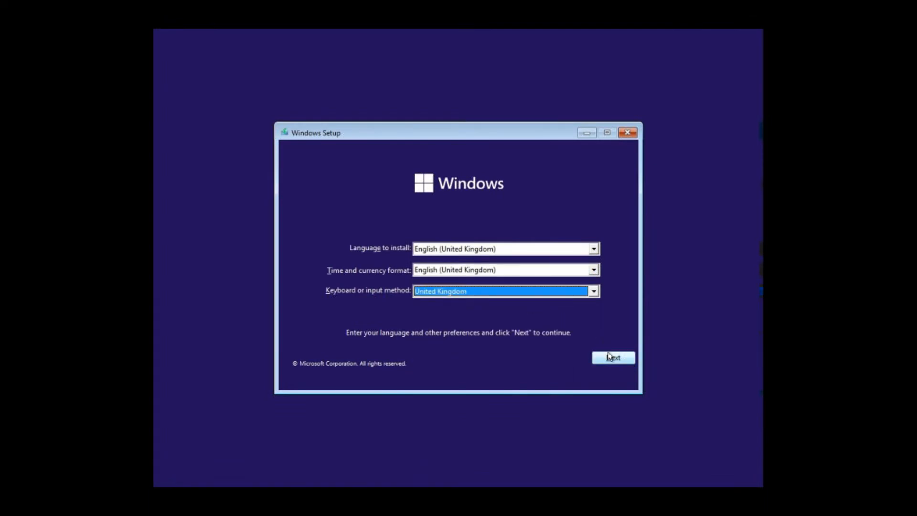
{"action": "left_click", "coordinate": [610, 359]}
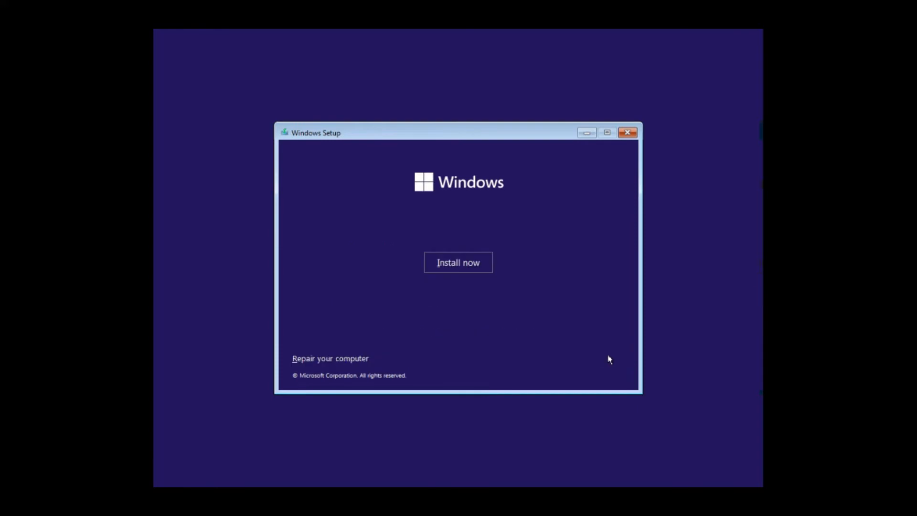
{"action": "left_click", "coordinate": [474, 267]}
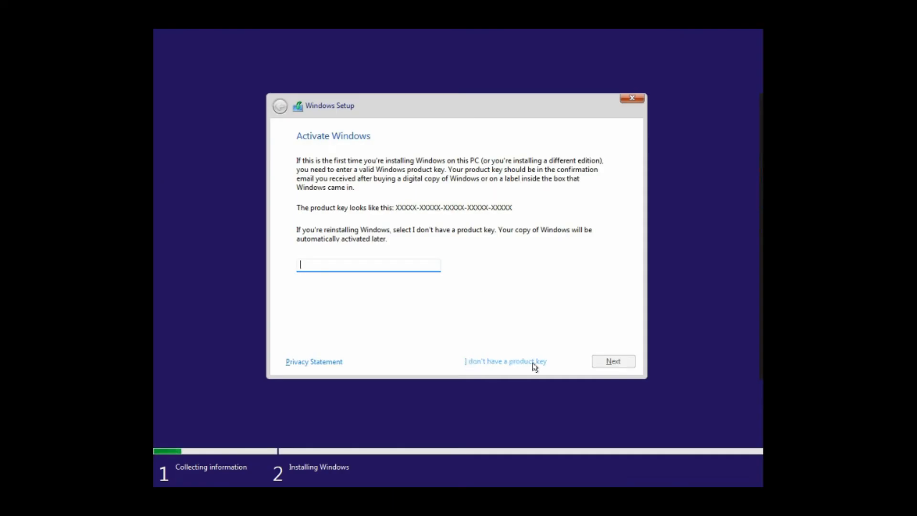
- Skip the product key, select Windows 11 Pro, and accept the licence terms
{"action": "left_click", "coordinate": [503, 365]}
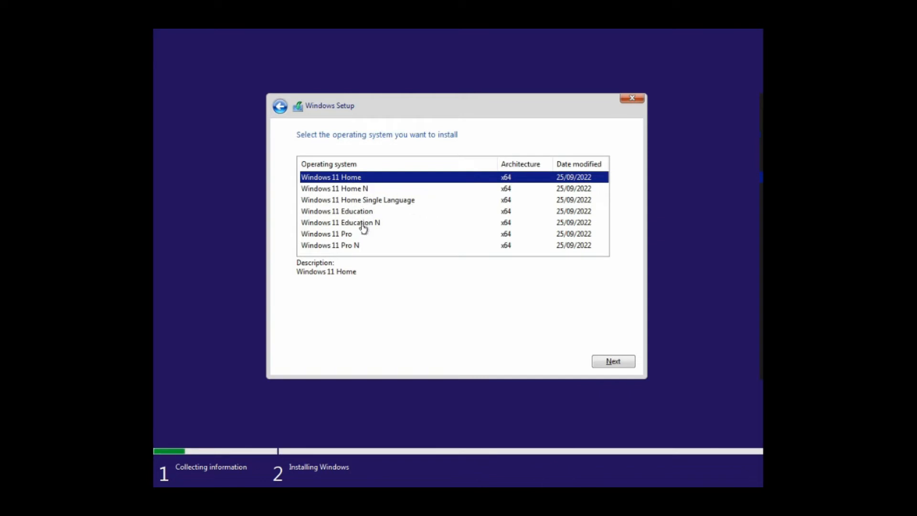
{"action": "left_click", "coordinate": [343, 234]}
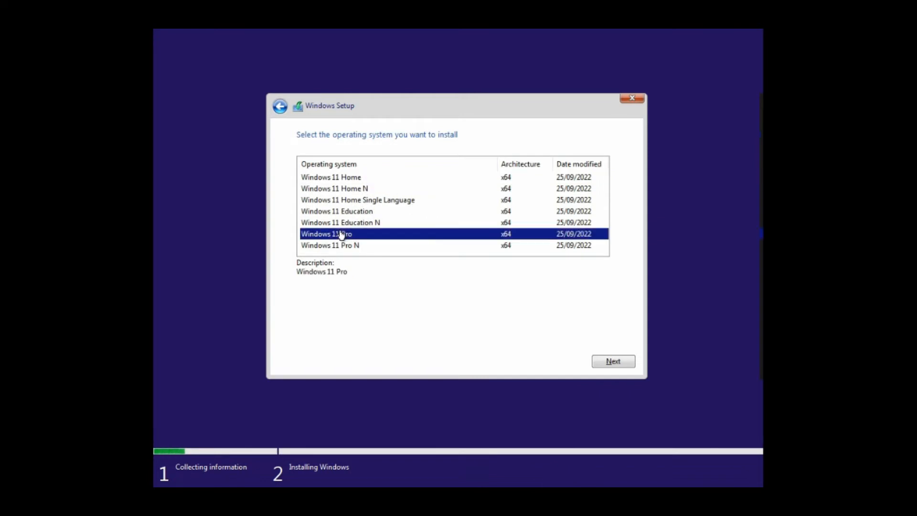
{"action": "left_click", "coordinate": [611, 361]}
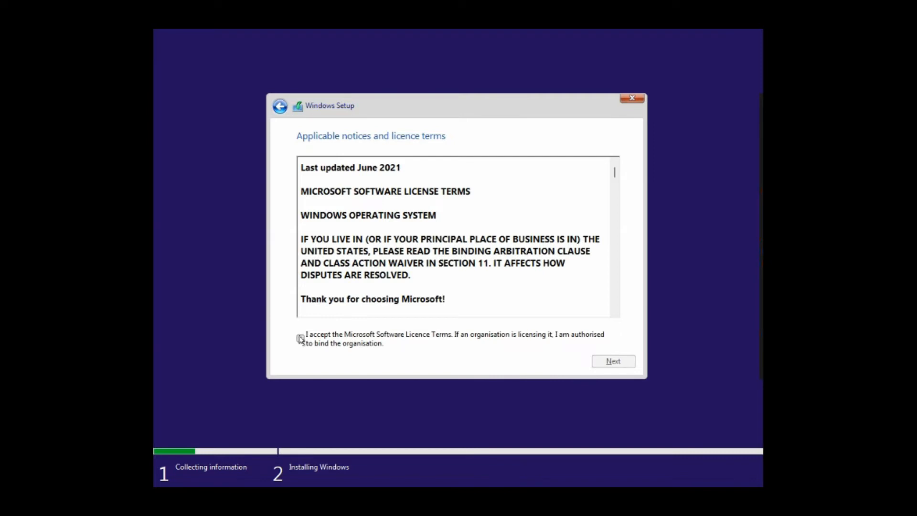
{"action": "left_click", "coordinate": [300, 339]}
{"action": "left_click", "coordinate": [619, 363]}
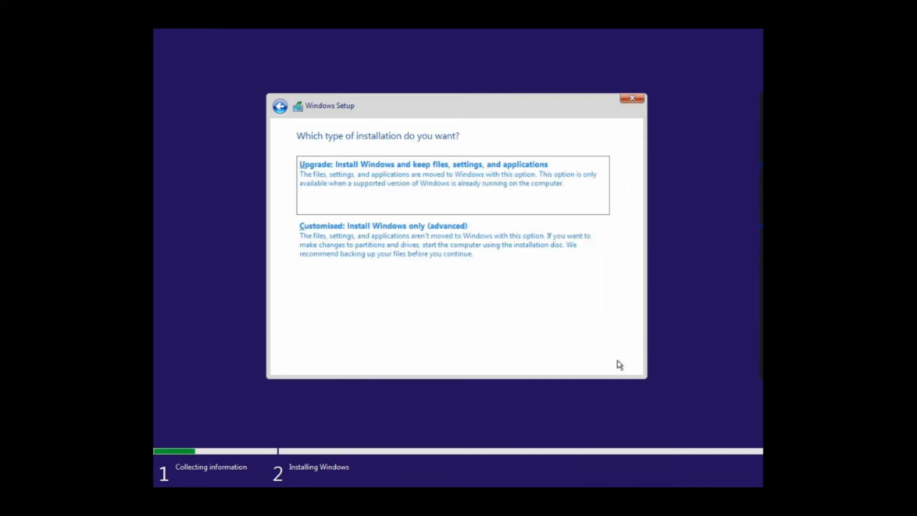
- Choose a custom install and delete Drive 0 Partitions 4 and 3
{"action": "left_click", "coordinate": [439, 254]}
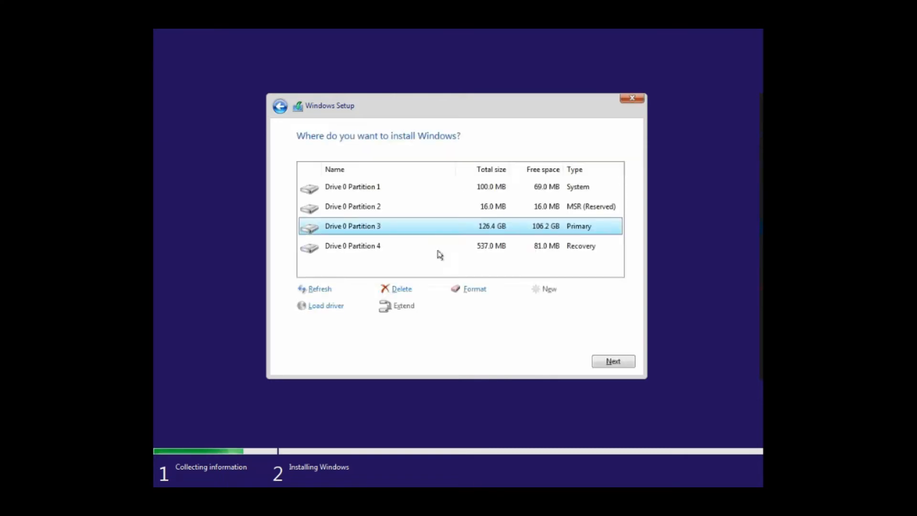
{"action": "left_click", "coordinate": [359, 251]}
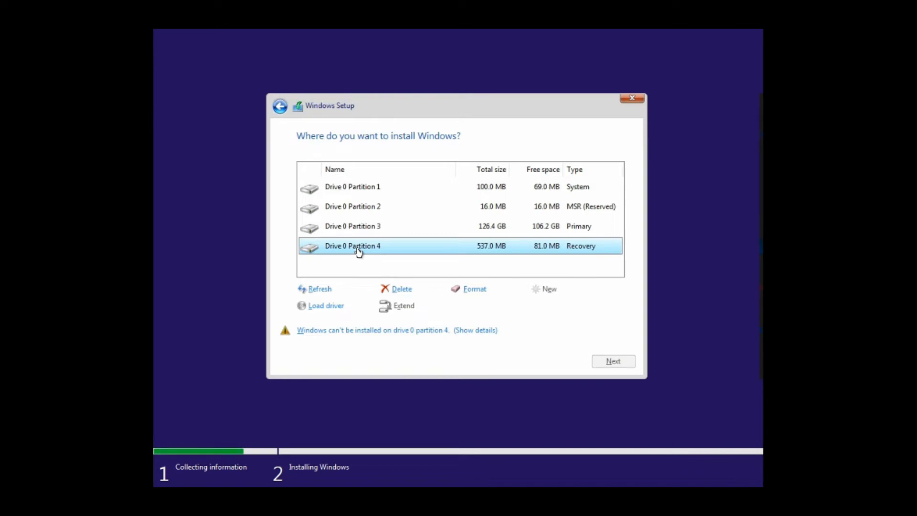
{"action": "key", "text": "alt+d"}
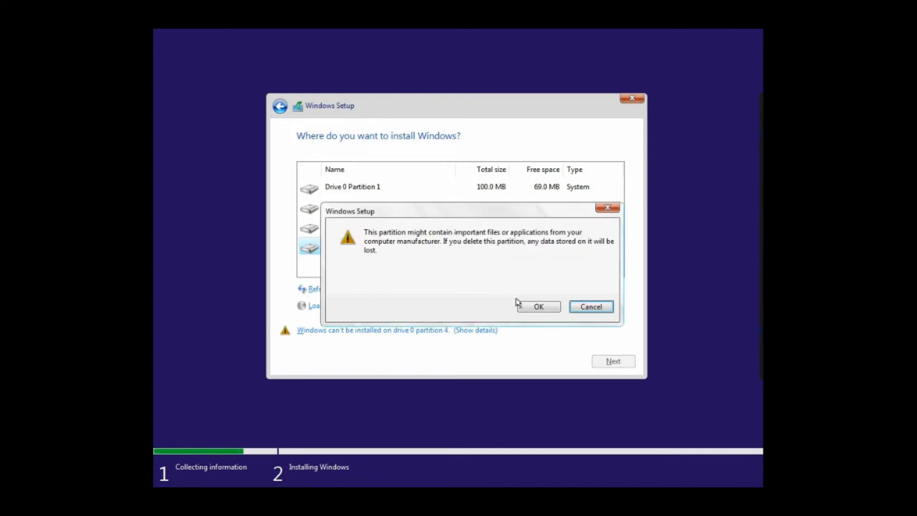
{"action": "left_click", "coordinate": [520, 305]}
{"action": "left_click", "coordinate": [368, 229]}
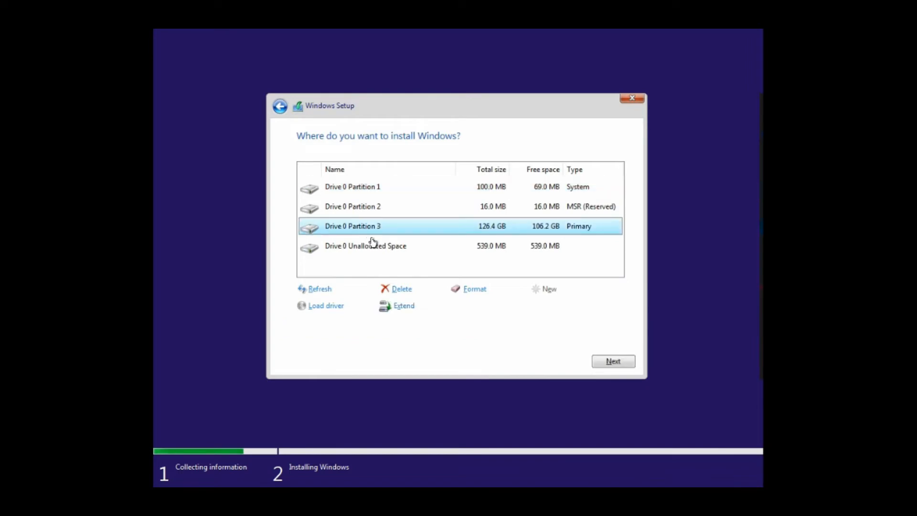
{"action": "key", "text": "alt+d"}
{"action": "left_click", "coordinate": [525, 305]}
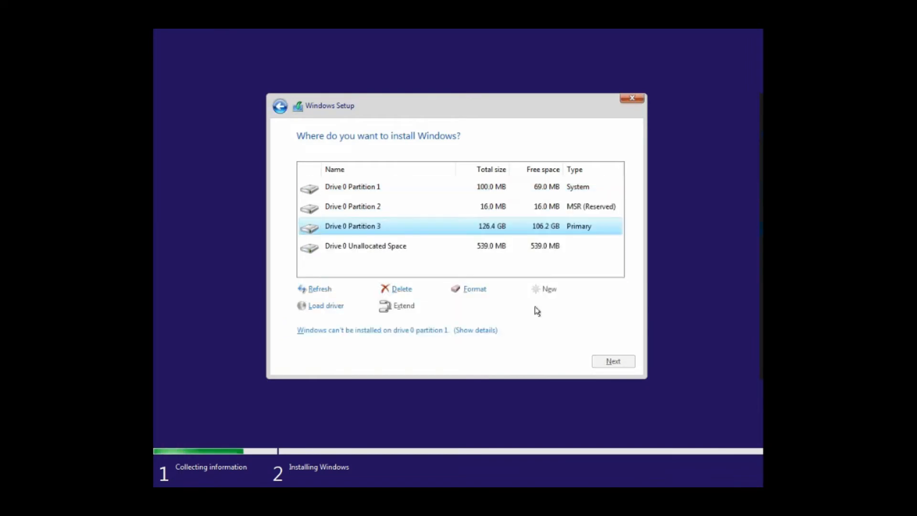
- Delete Partitions 2 and 1, then install onto the 127.0 GB unallocated space
{"action": "left_click", "coordinate": [357, 209]}
{"action": "key", "text": "alt+d"}
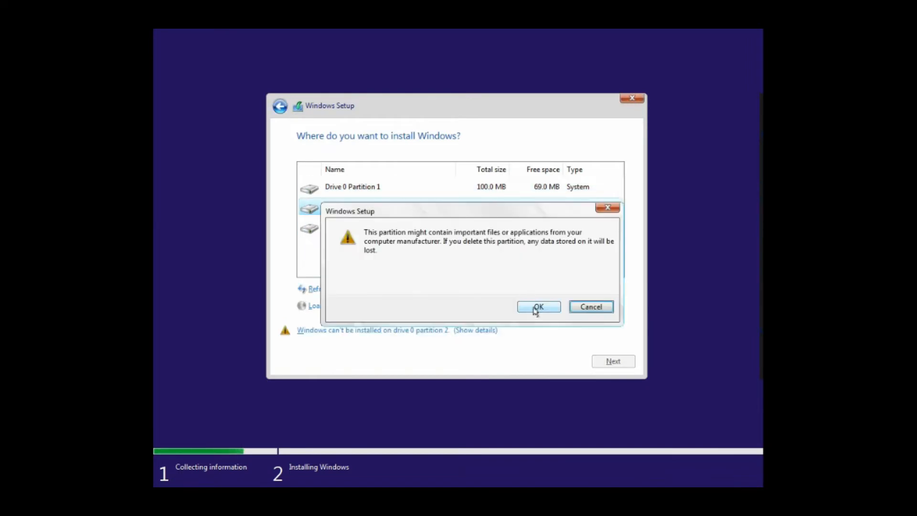
{"action": "left_click", "coordinate": [538, 307]}
{"action": "left_click", "coordinate": [358, 189]}
{"action": "key", "text": "alt+d"}
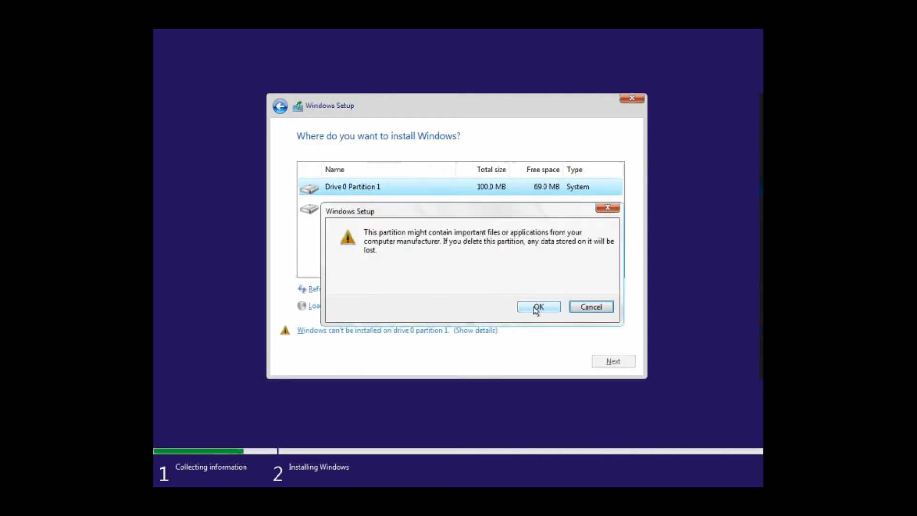
{"action": "left_click", "coordinate": [537, 307]}
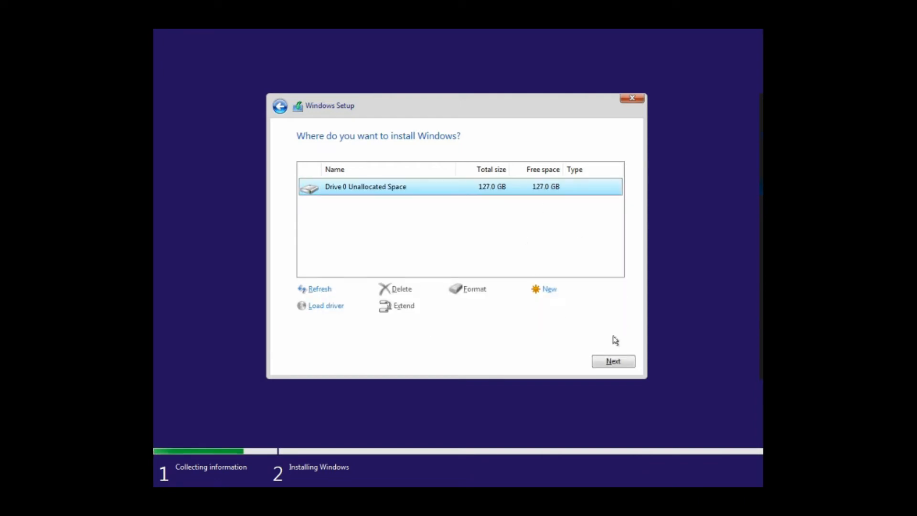
{"action": "left_click", "coordinate": [614, 362]}
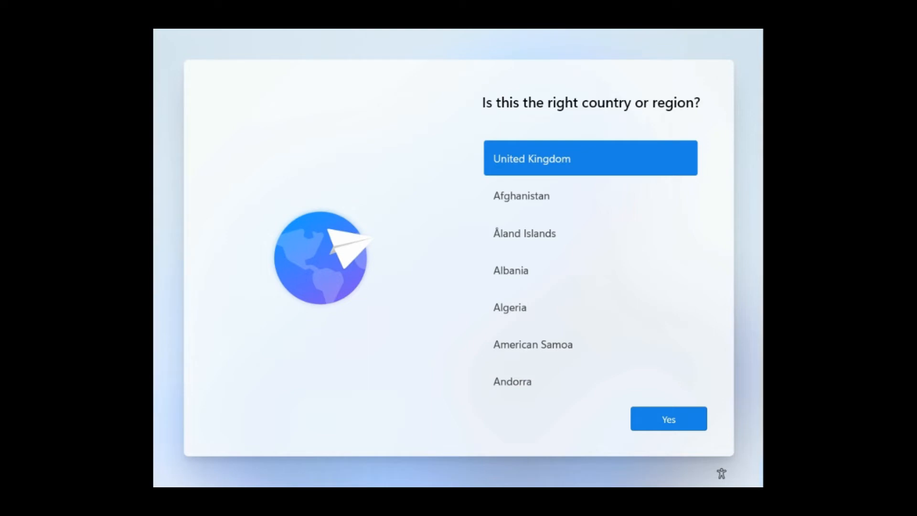
- Run oobe\bypassnro in a Shift+F10 Command Prompt to restart setup
{"action": "key", "text": "shift+F10"}
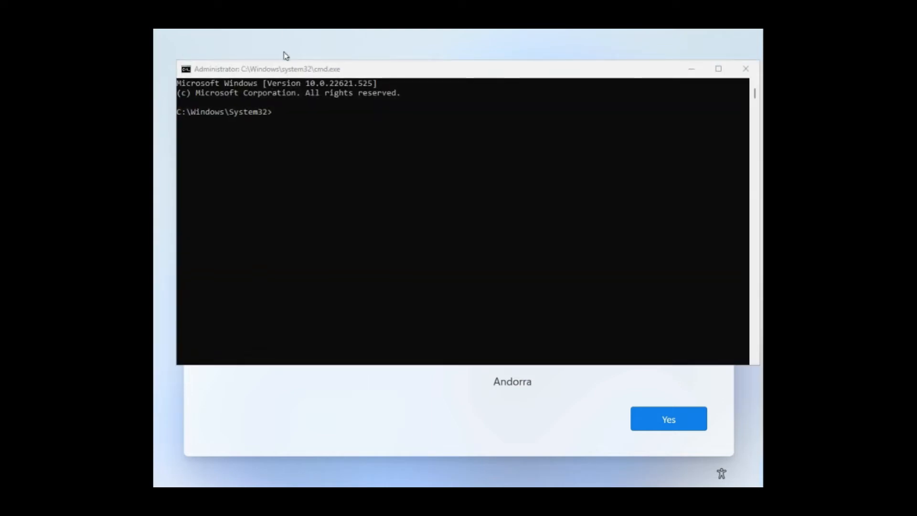
{"action": "left_click", "coordinate": [285, 71]}
{"action": "type", "text": "o"}
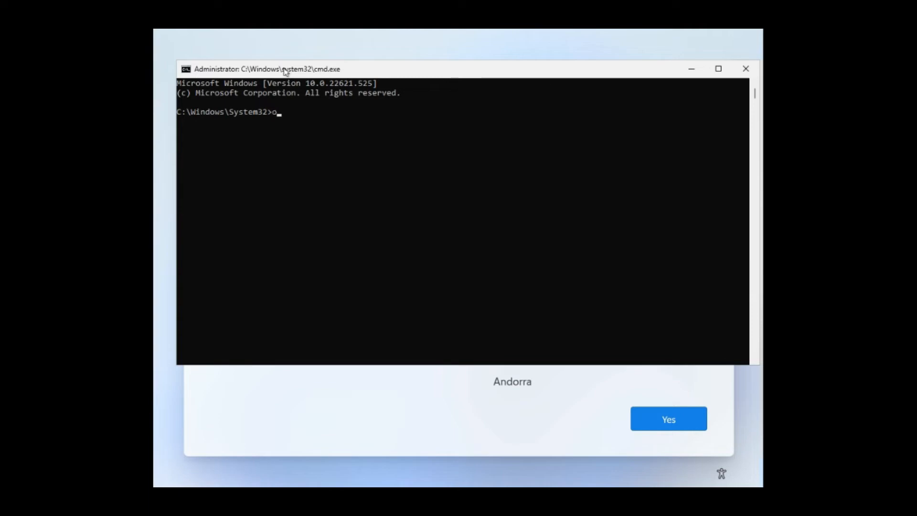
{"action": "type", "text": "obe"}
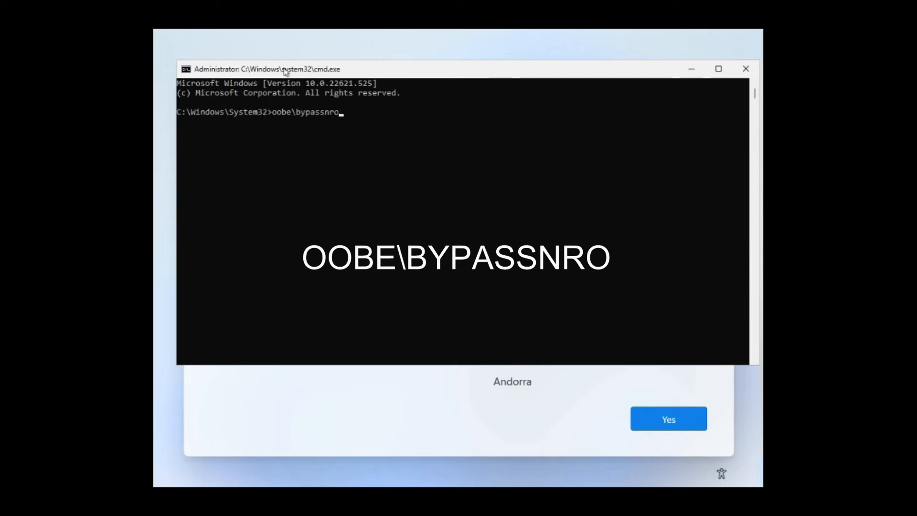
{"action": "type", "text": "\\bypassnro"}
{"action": "key", "text": "Return"}
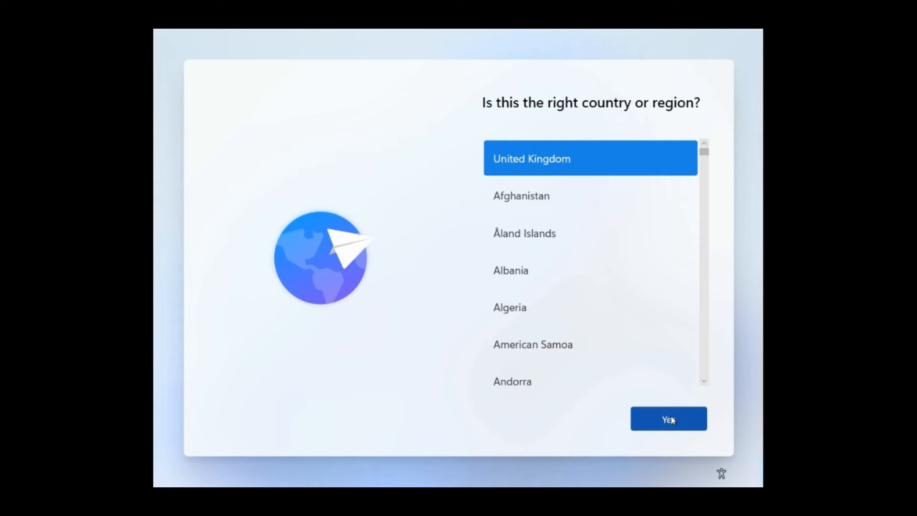
- Confirm United Kingdom as region and keyboard layout, skipping a second layout
{"action": "left_click", "coordinate": [670, 419]}
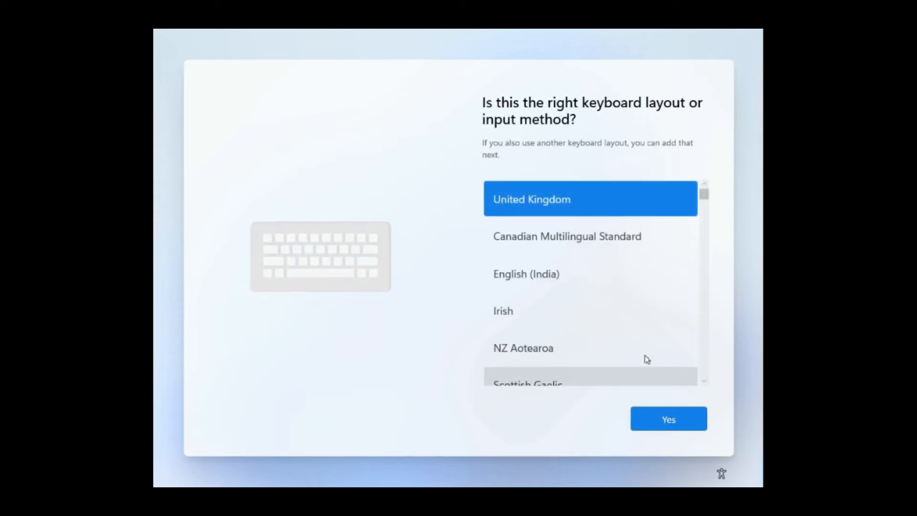
{"action": "left_click", "coordinate": [673, 418]}
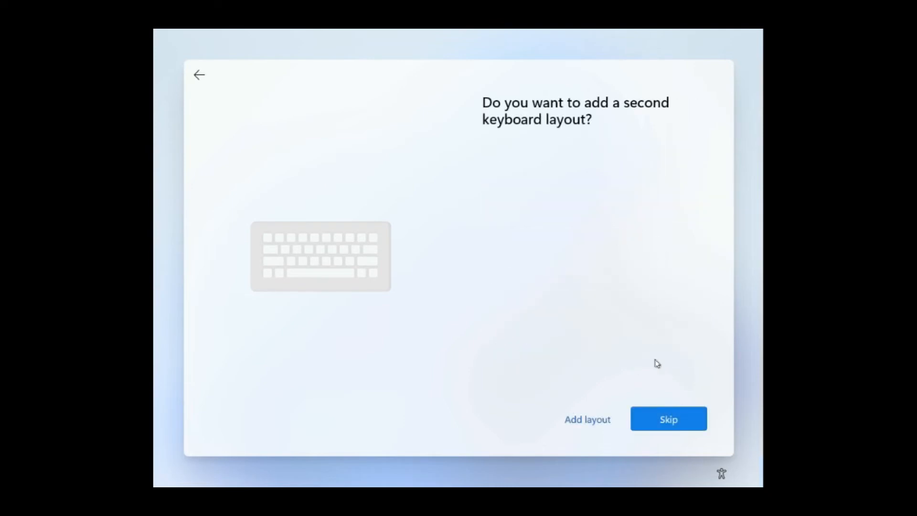
{"action": "left_click", "coordinate": [662, 419]}
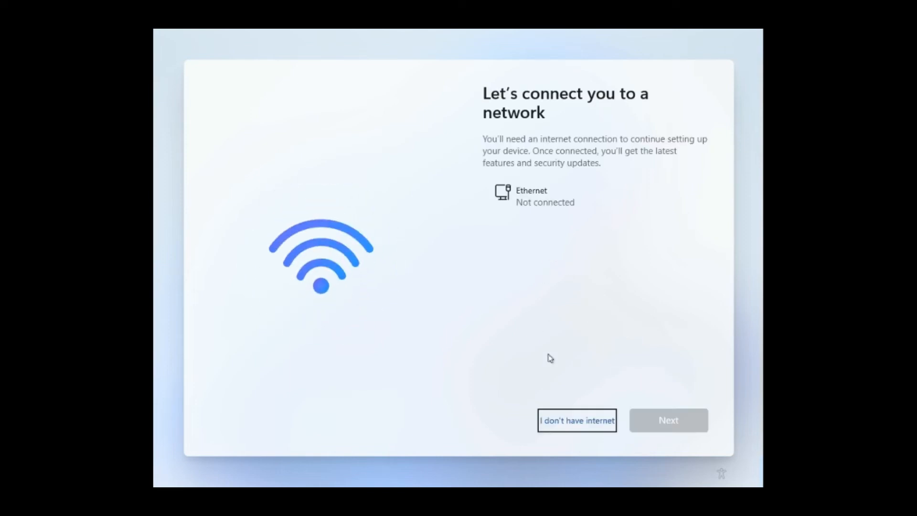
{"action": "left_click", "coordinate": [568, 420]}
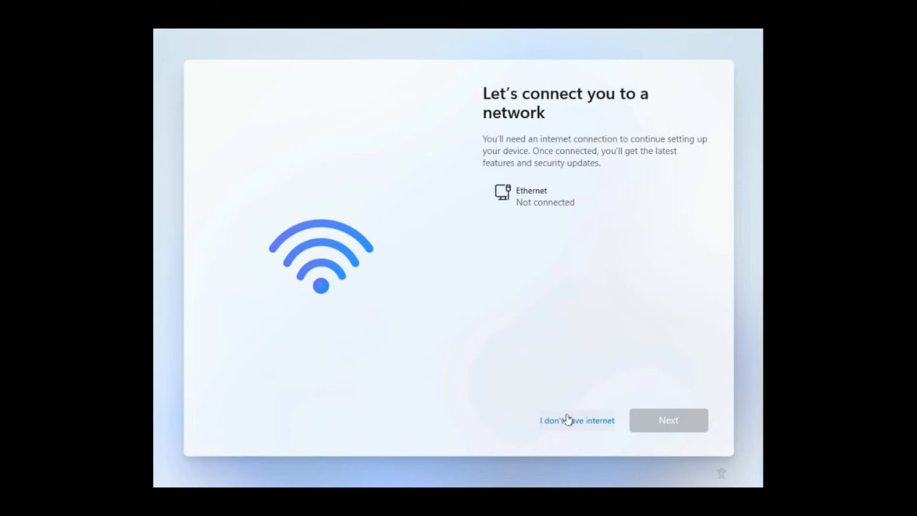
- Continue without internet in limited setup and enter Admin as the account name
{"action": "left_click", "coordinate": [568, 420]}
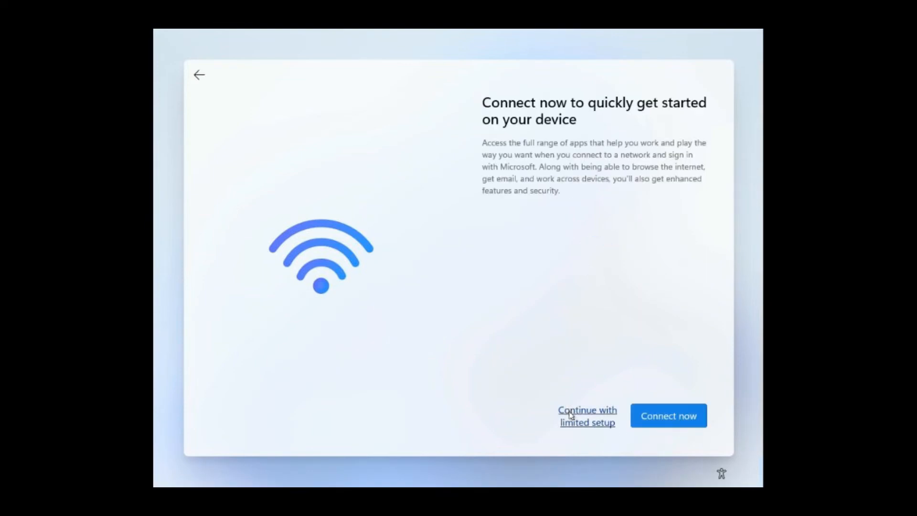
{"action": "left_click", "coordinate": [571, 415]}
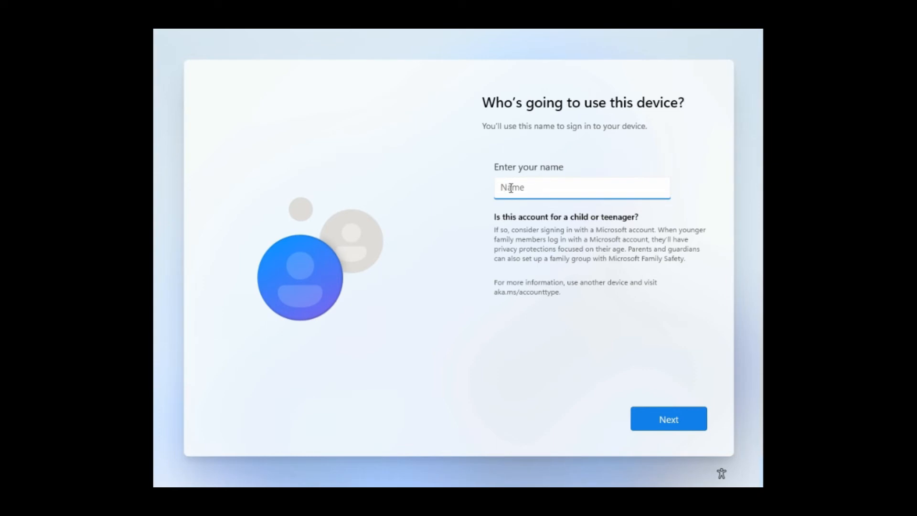
{"action": "type", "text": "Admin"}
- Accept Admin as the name, then enter and confirm the account password
{"action": "left_click", "coordinate": [686, 420]}
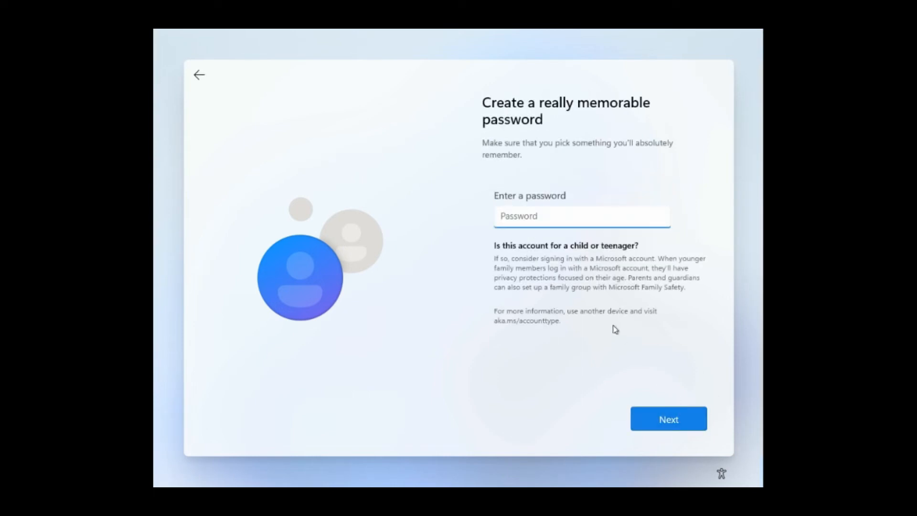
{"action": "type", "text": "••••"}
{"action": "left_click", "coordinate": [660, 411]}
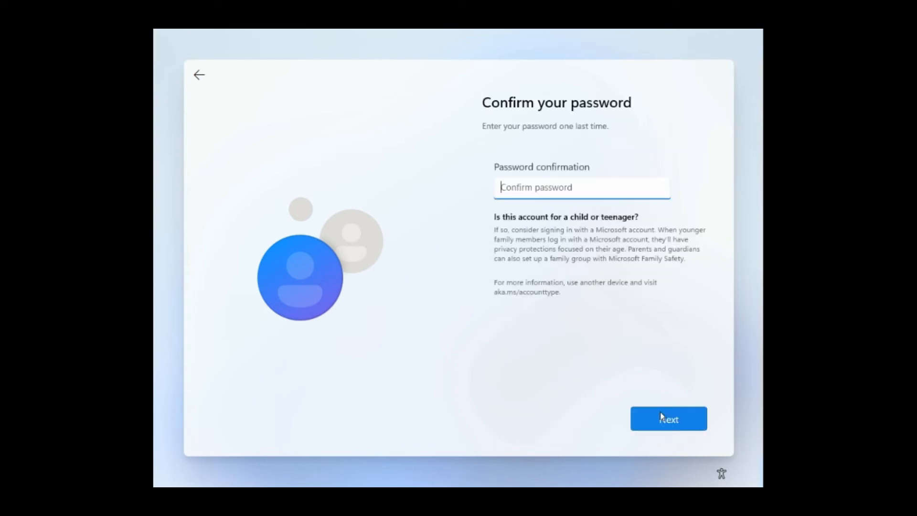
{"action": "type", "text": "••••••••"}
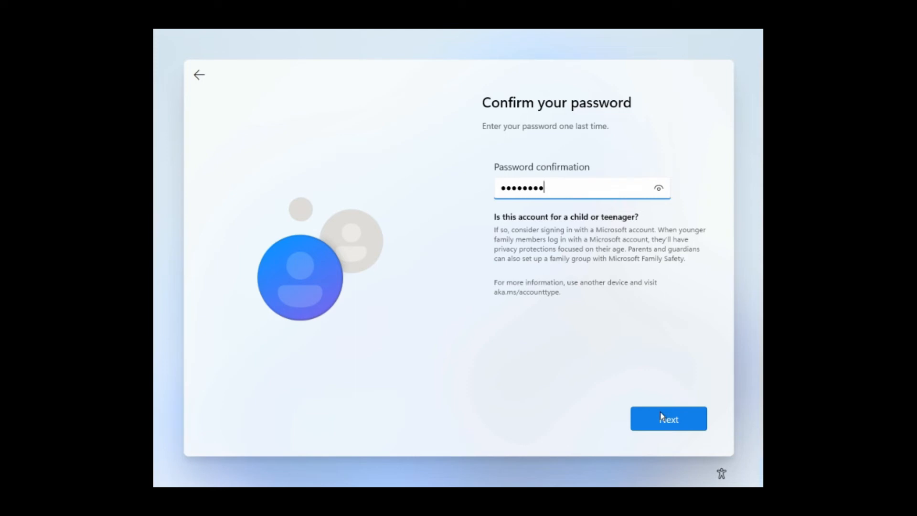
{"action": "left_click", "coordinate": [673, 425]}
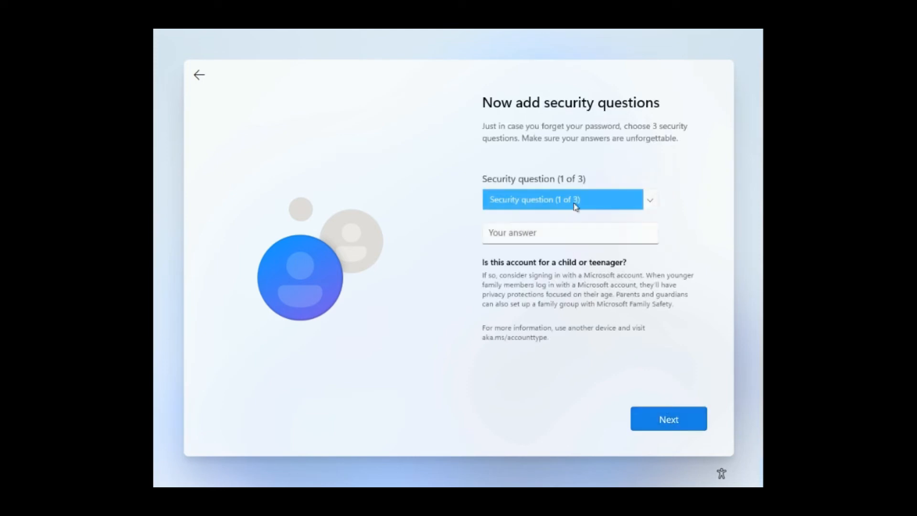
- Choose the first pet's name security question and type its answer
{"action": "left_click", "coordinate": [576, 205]}
{"action": "left_click", "coordinate": [576, 213]}
{"action": "left_click", "coordinate": [563, 234]}
{"action": "type", "text": "pet"}
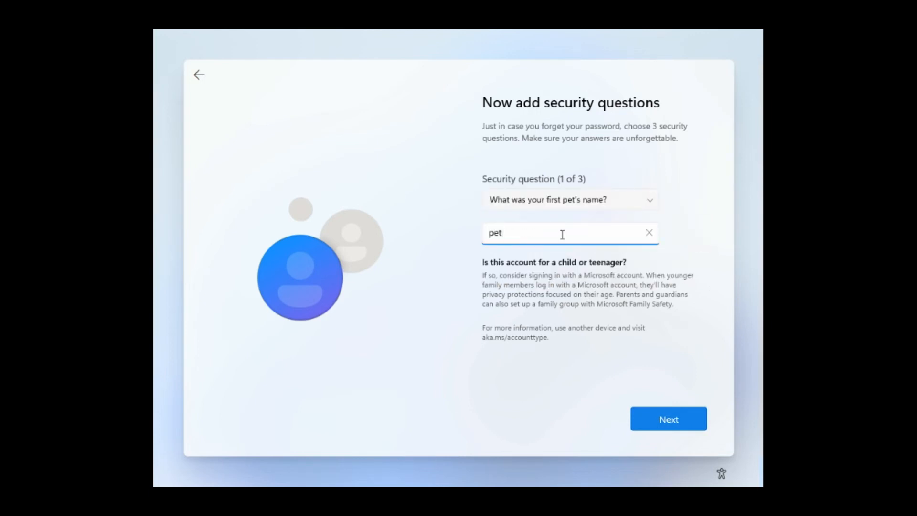
{"action": "key", "text": "Return"}
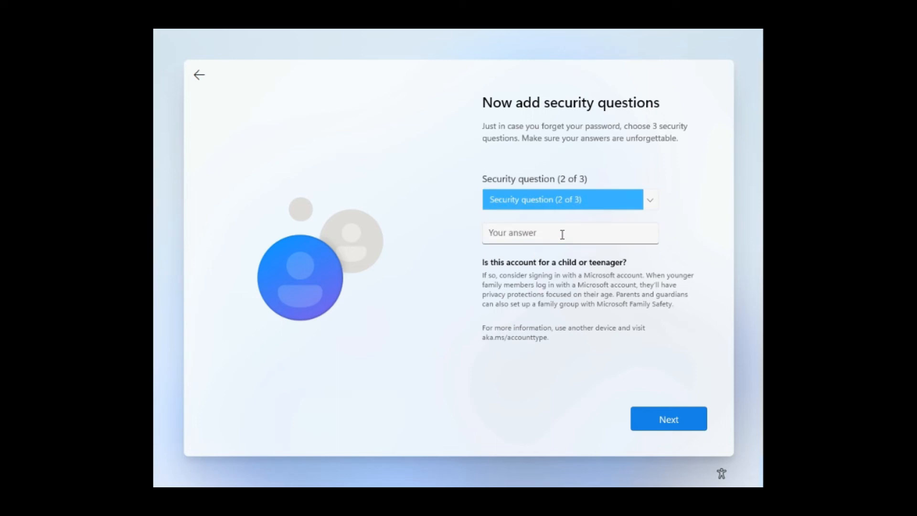
- Choose the birth city security question and type its answer
{"action": "left_click", "coordinate": [555, 197]}
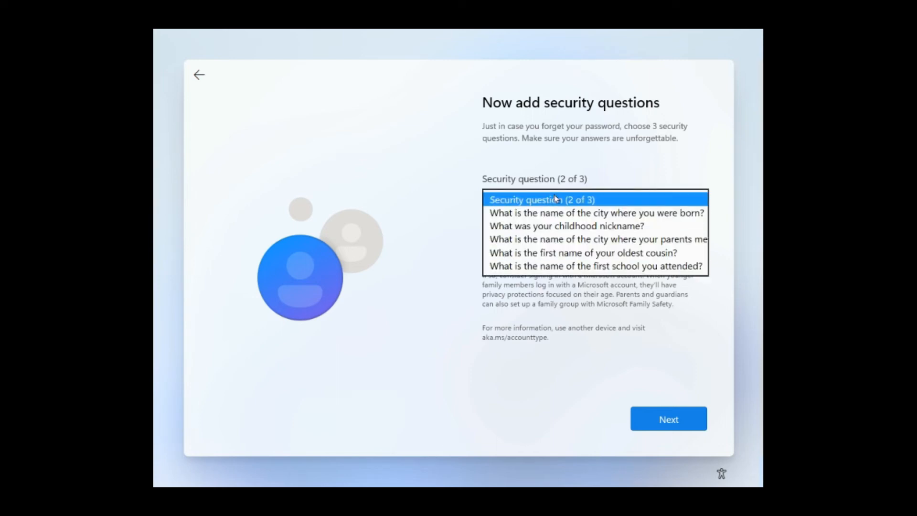
{"action": "left_click", "coordinate": [554, 213]}
{"action": "left_click", "coordinate": [550, 237]}
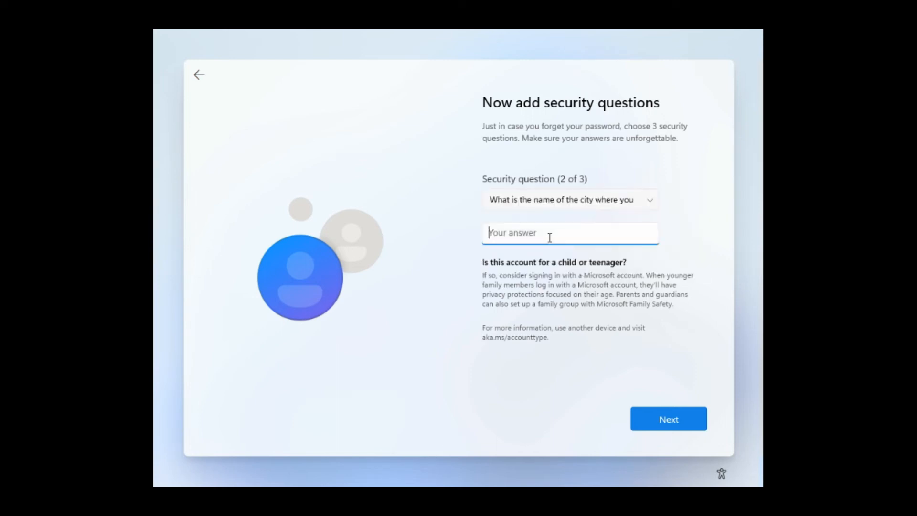
{"action": "type", "text": "city"}
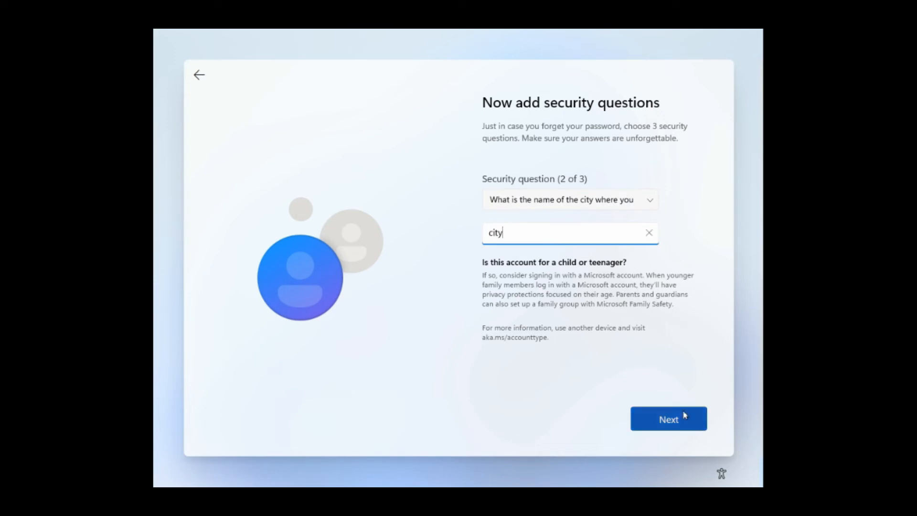
{"action": "left_click", "coordinate": [697, 419]}
- Choose the childhood nickname question, answer it, and submit the security questions
{"action": "left_click", "coordinate": [589, 237]}
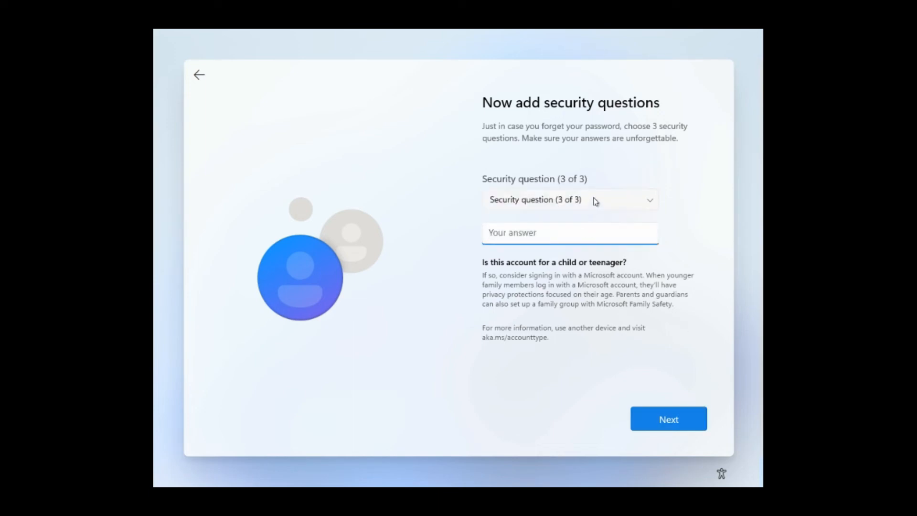
{"action": "left_click", "coordinate": [594, 200]}
{"action": "left_click", "coordinate": [595, 213]}
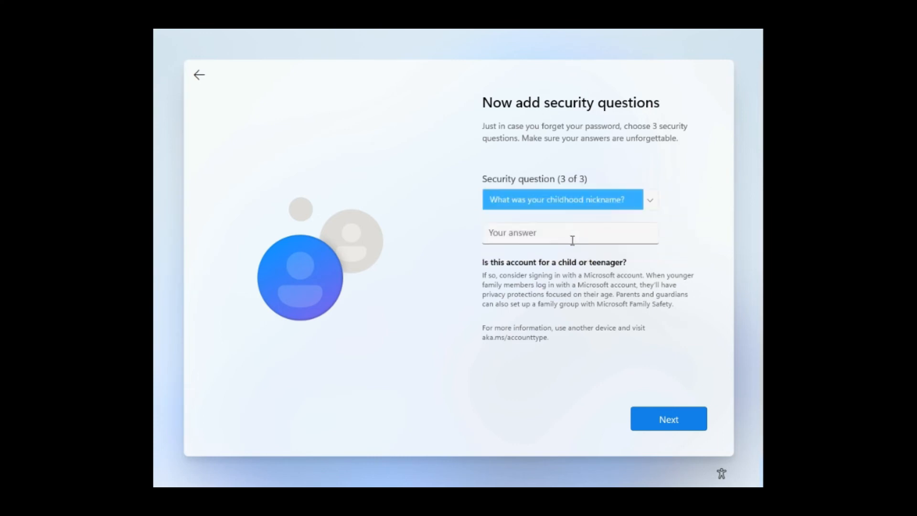
{"action": "left_click", "coordinate": [572, 237]}
{"action": "type", "text": "ni"}
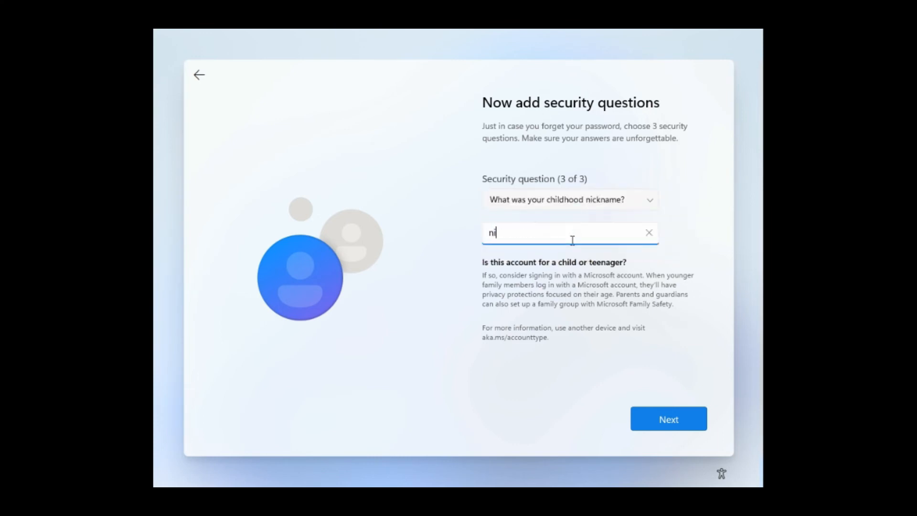
{"action": "type", "text": "ckname"}
{"action": "left_click", "coordinate": [654, 419]}
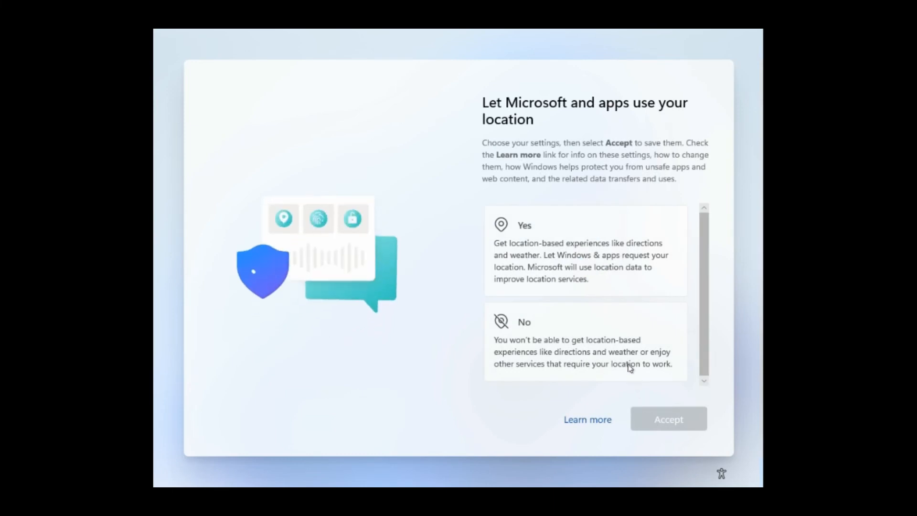
- Decline location and Find my device, and send only required diagnostic data
{"action": "left_click", "coordinate": [630, 367]}
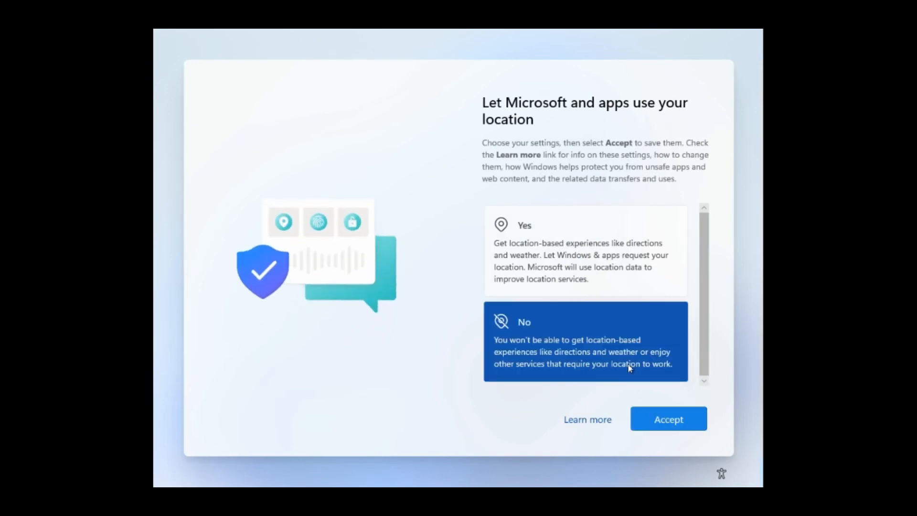
{"action": "left_click", "coordinate": [667, 420]}
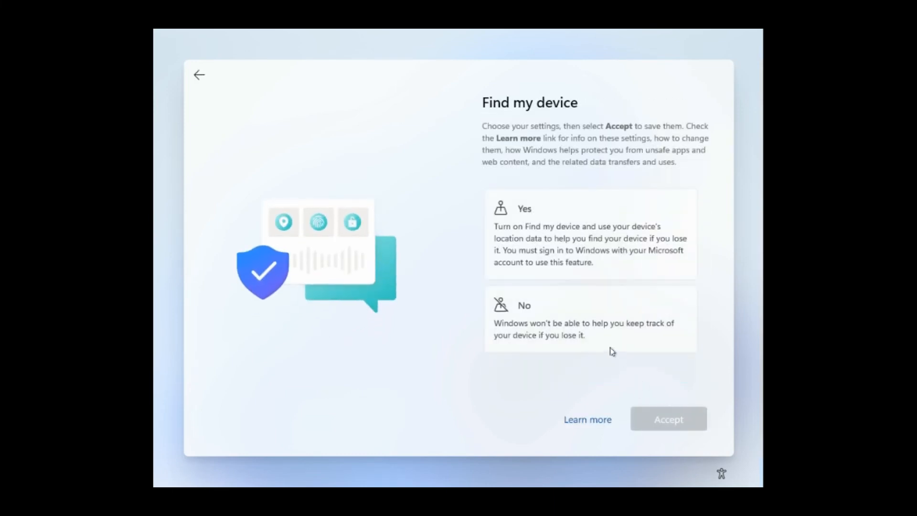
{"action": "left_click", "coordinate": [610, 348]}
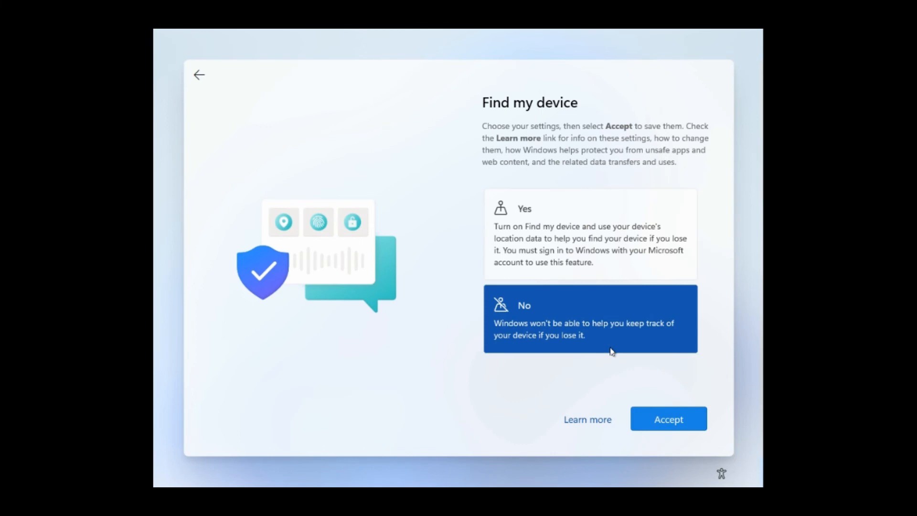
{"action": "left_click", "coordinate": [660, 425]}
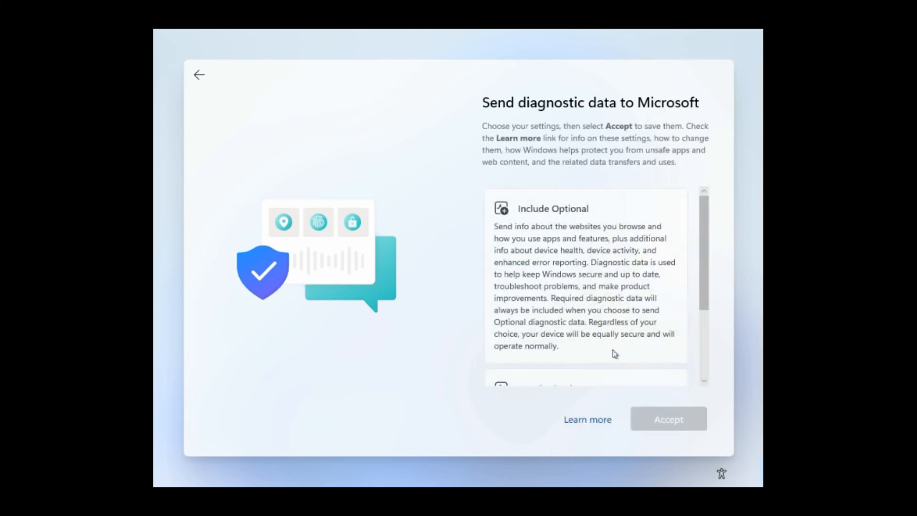
{"action": "scroll", "coordinate": [615, 354], "scroll_direction": "down", "scroll_amount": 3}
{"action": "left_click", "coordinate": [614, 350]}
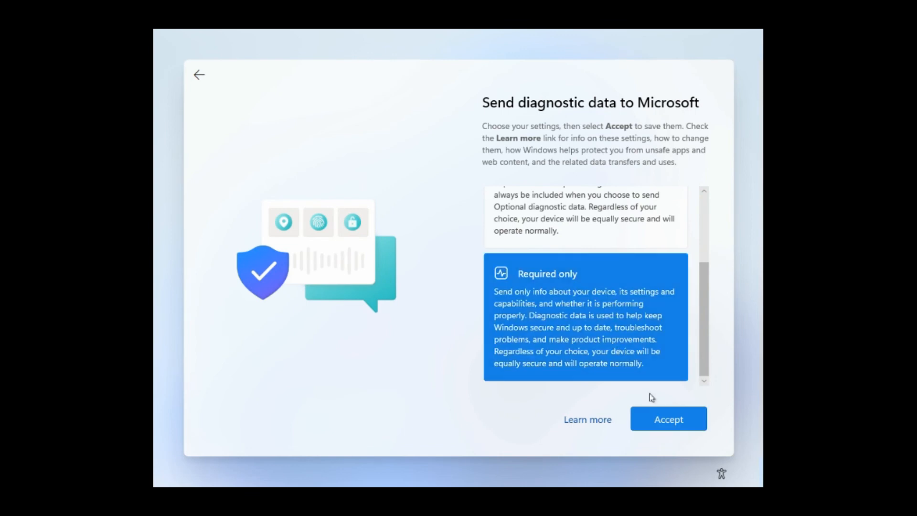
{"action": "left_click", "coordinate": [668, 425]}
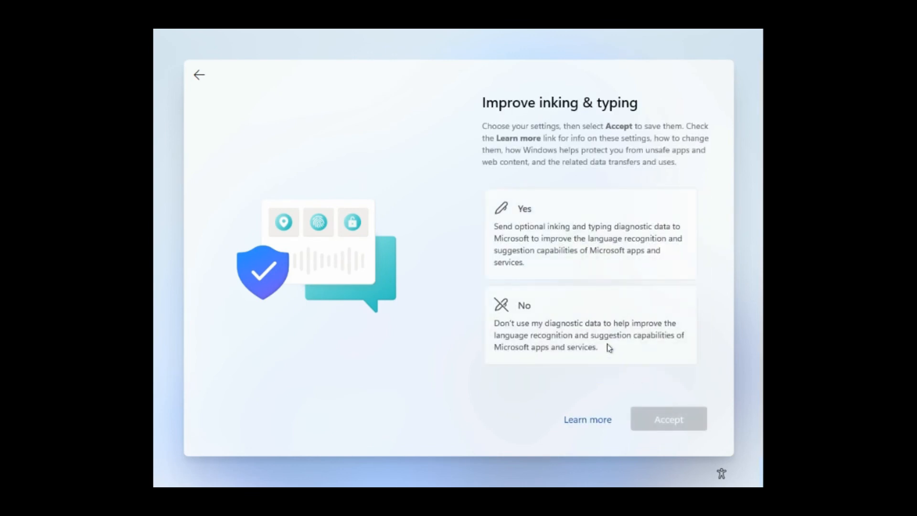
- Decline inking & typing, tailored experiences, and the advertising ID
{"action": "left_click", "coordinate": [609, 348]}
{"action": "left_click", "coordinate": [680, 420]}
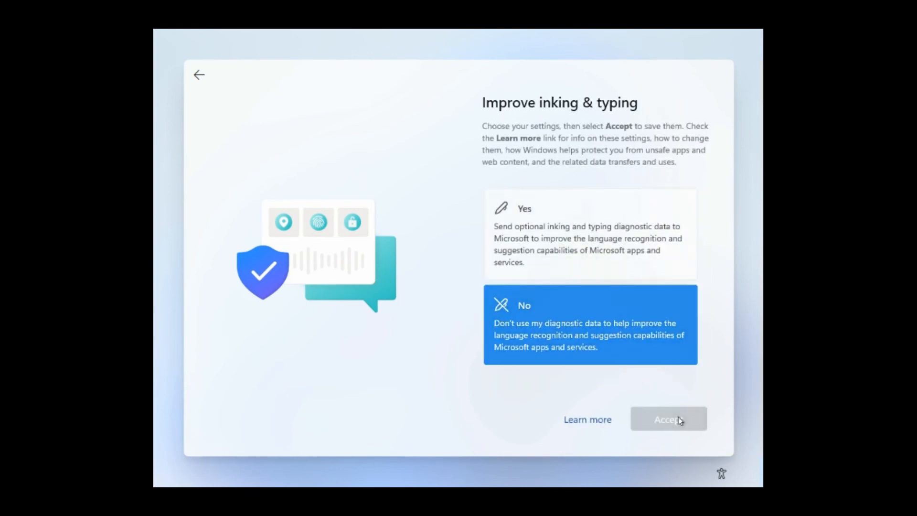
{"action": "scroll", "coordinate": [618, 345], "scroll_direction": "down", "scroll_amount": 1}
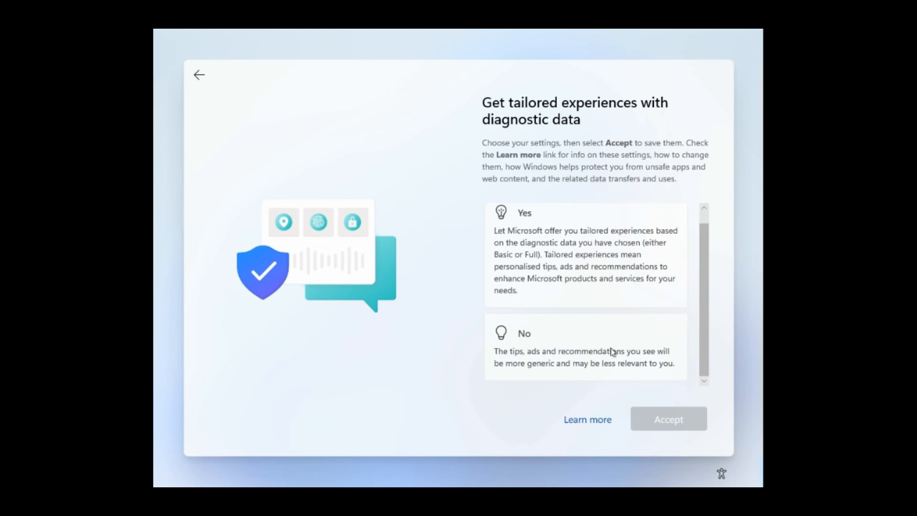
{"action": "left_click", "coordinate": [612, 351]}
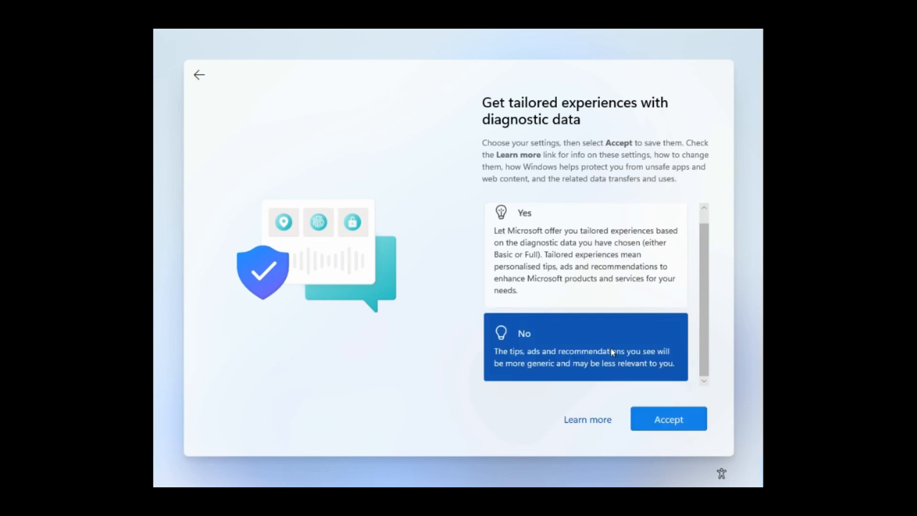
{"action": "left_click", "coordinate": [666, 425]}
{"action": "left_click", "coordinate": [601, 325]}
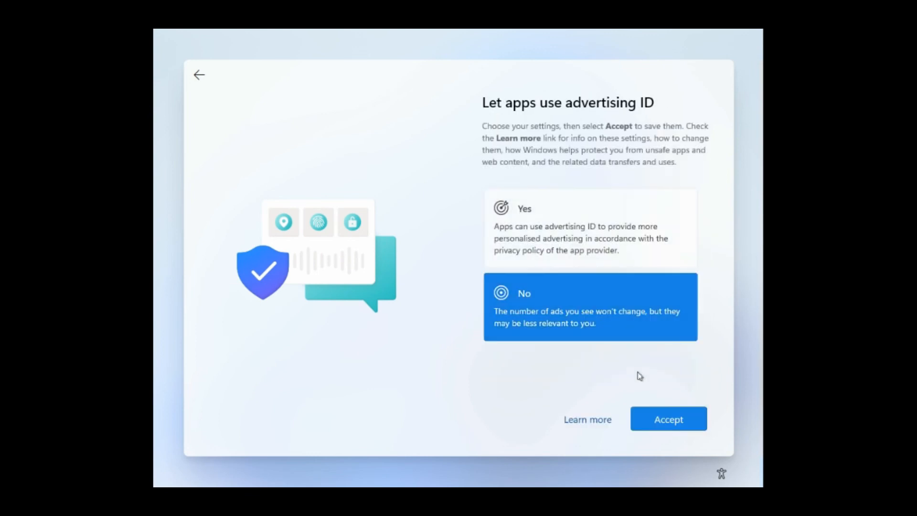
{"action": "left_click", "coordinate": [667, 420]}
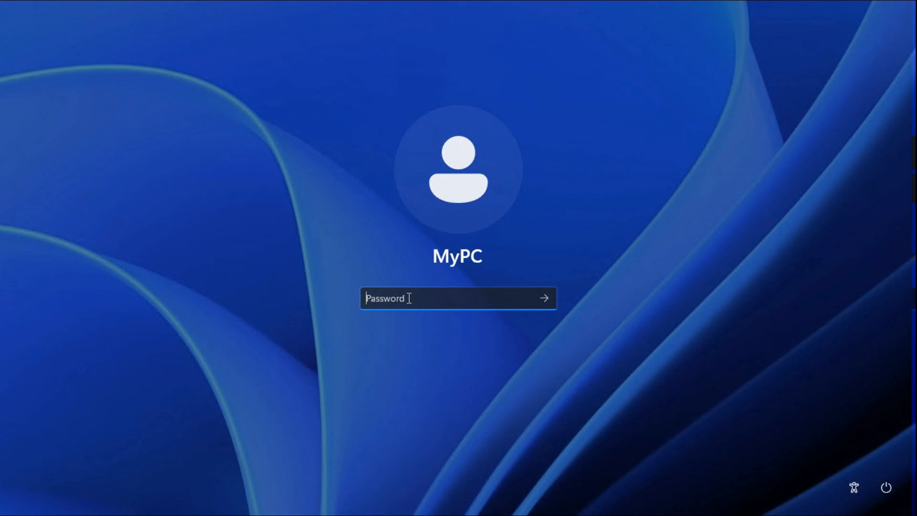
- Sign in with the account password and close the Start menu
{"action": "type", "text": "********"}
{"action": "key", "text": "Return"}
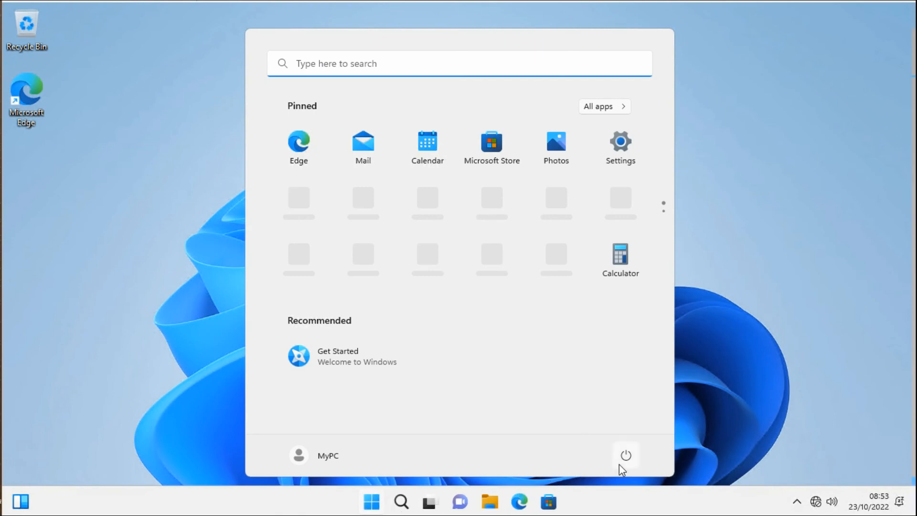
{"action": "left_click", "coordinate": [372, 502]}
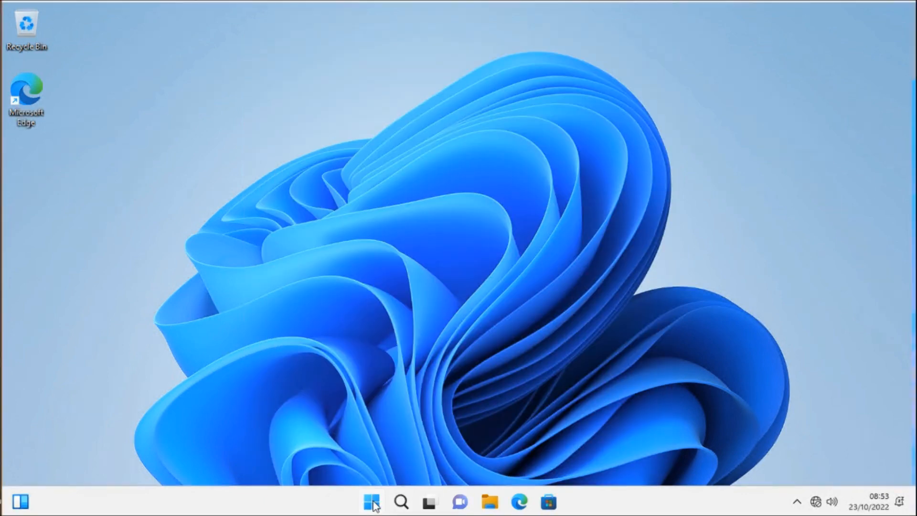